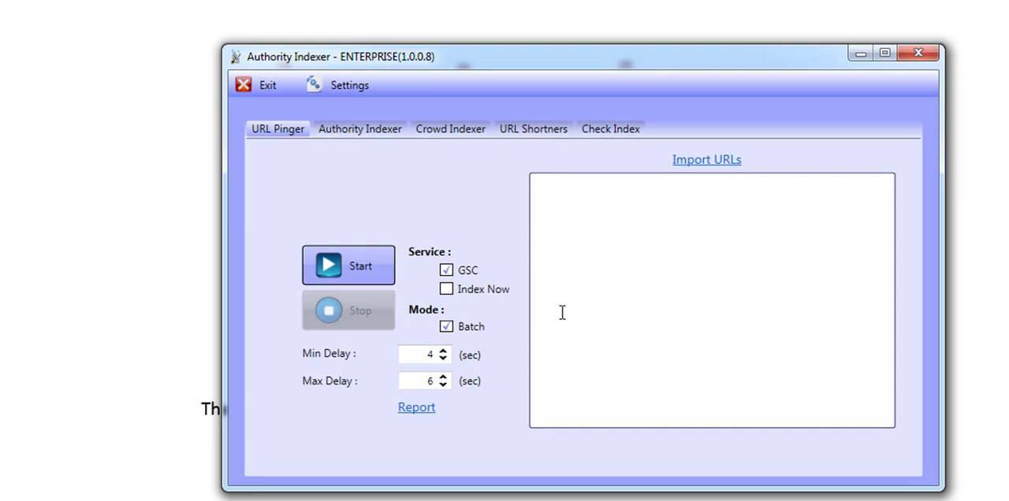
Examine the URL Pinger, Authority Indexer, Crowd Indexer, URL Shortners and Check Index features and their available settings
left_click(597, 189)
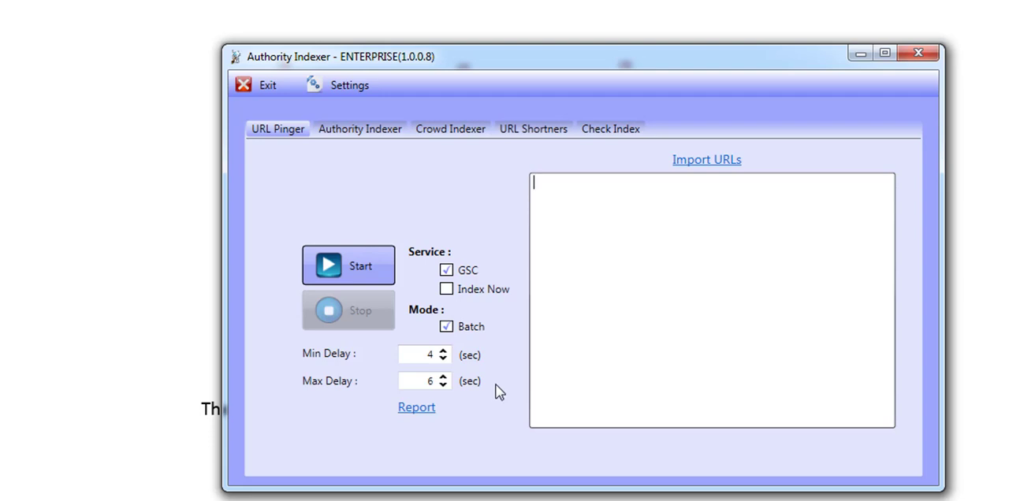
left_click(401, 129)
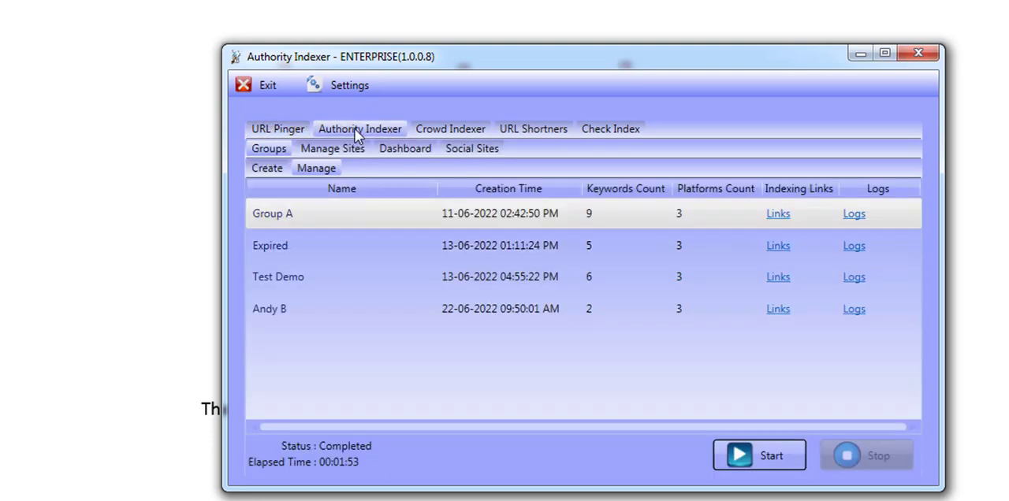
left_click(478, 128)
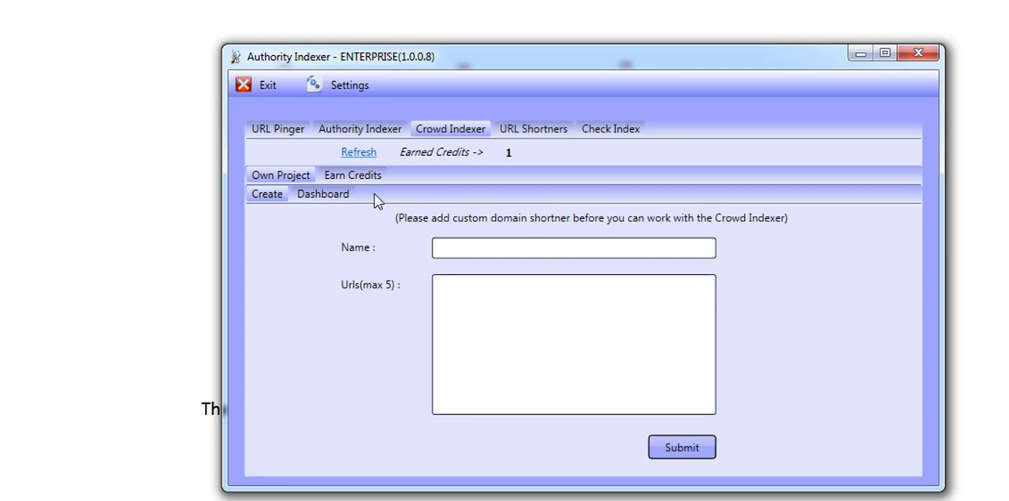
left_click(287, 137)
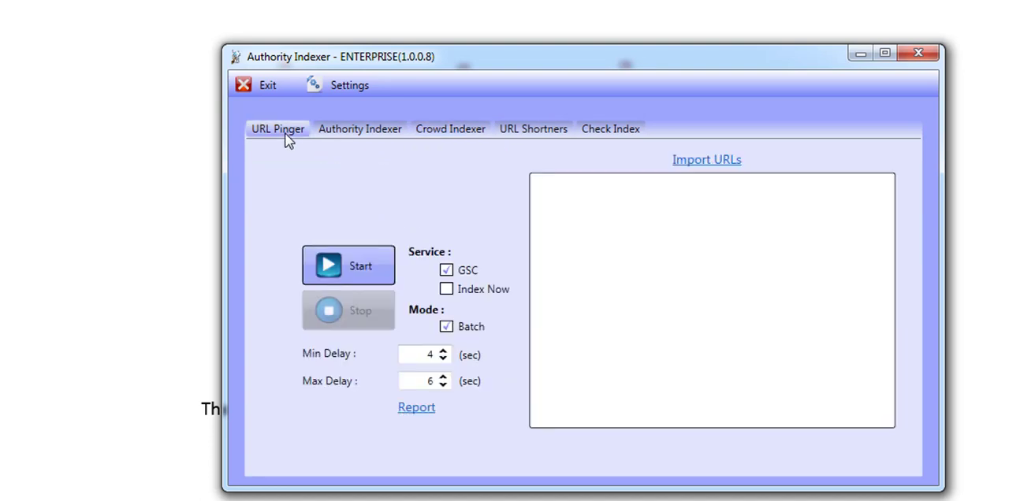
left_click(718, 236)
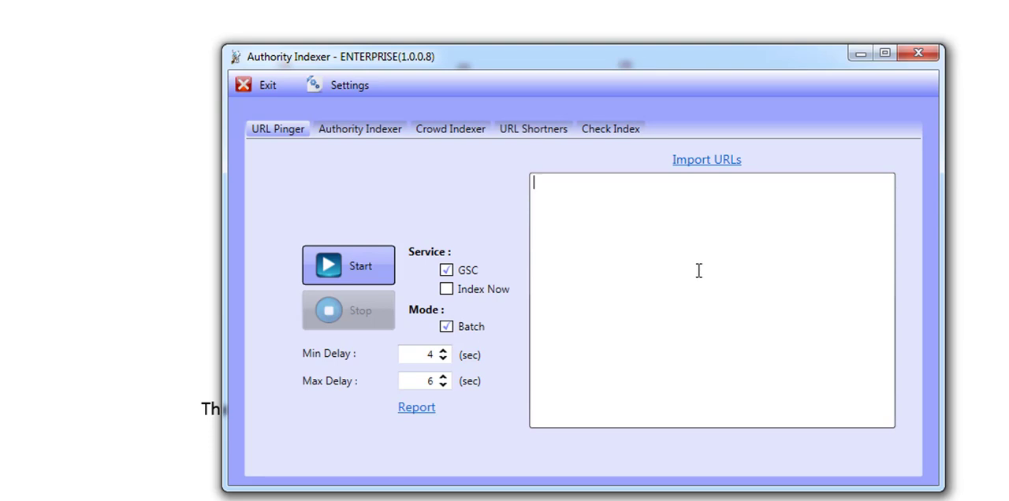
left_click(453, 131)
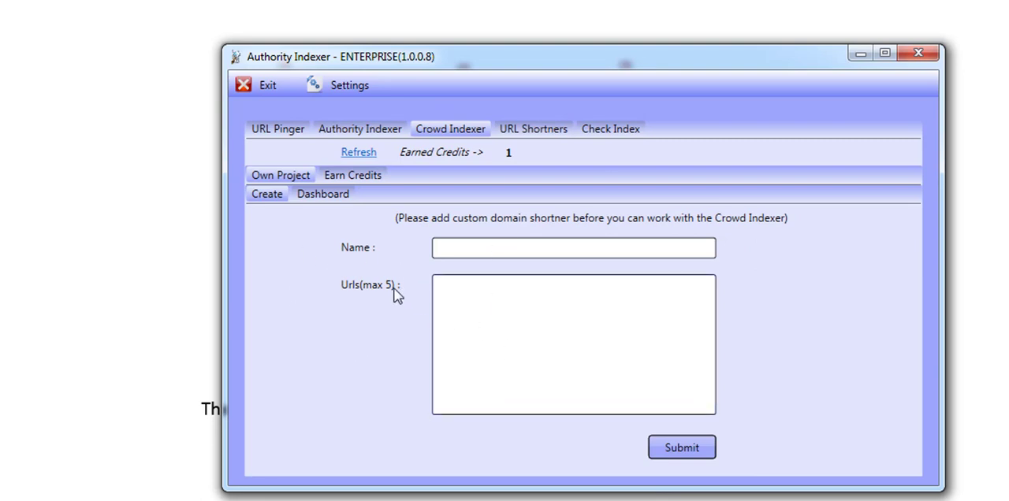
left_click(280, 130)
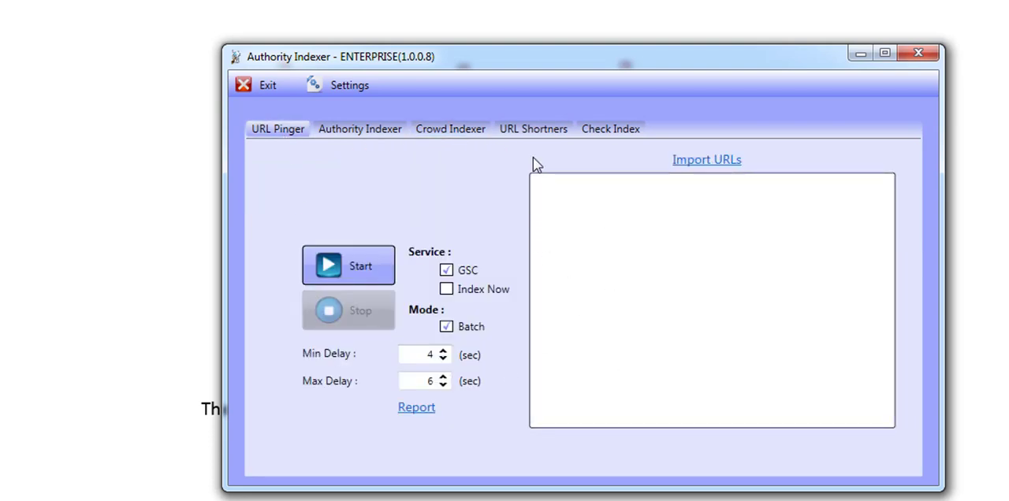
left_click(533, 130)
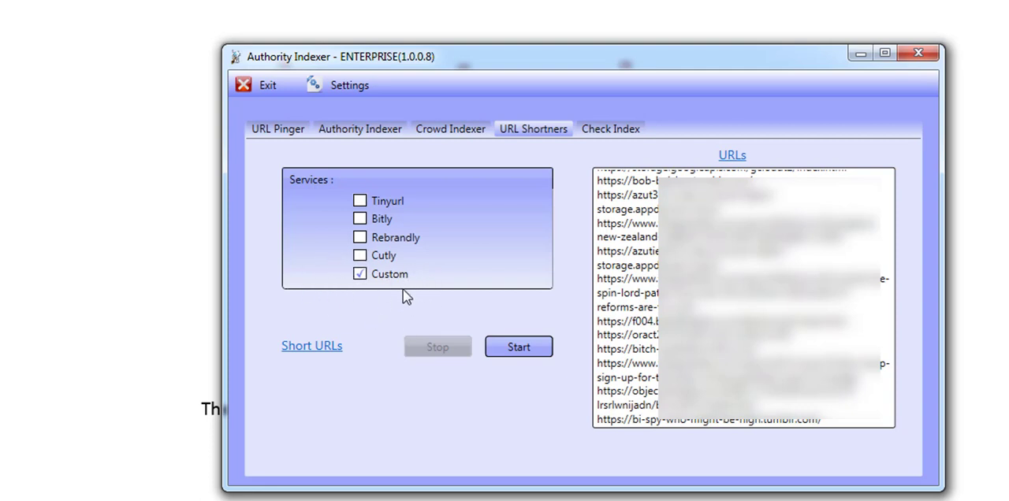
left_click(624, 130)
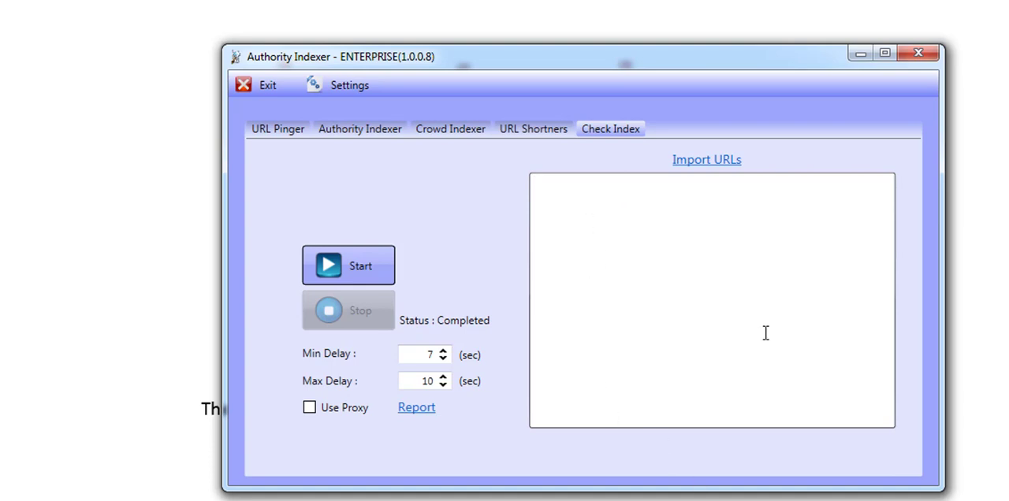
Open the Authority Indexer's group creation form and clear the loaded Group A details
left_click(372, 131)
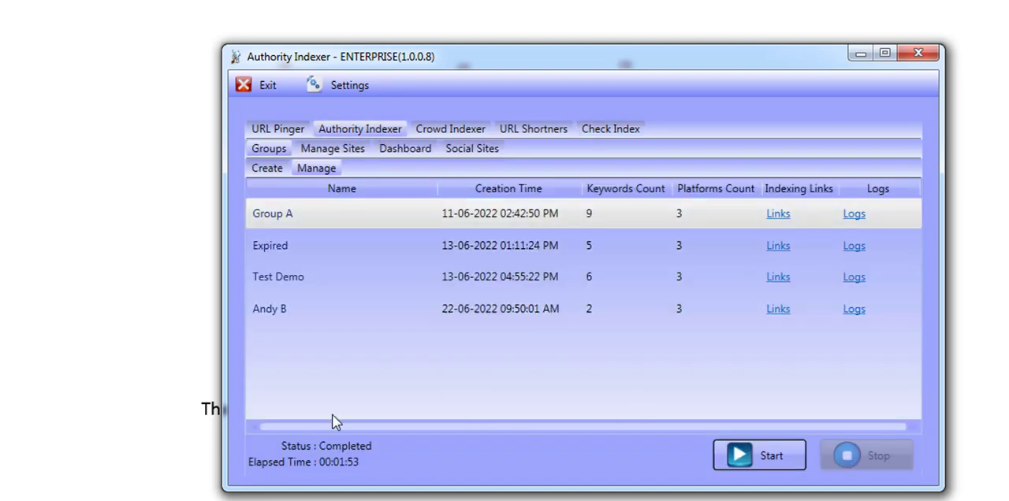
left_click_drag(507, 63, 384, 34)
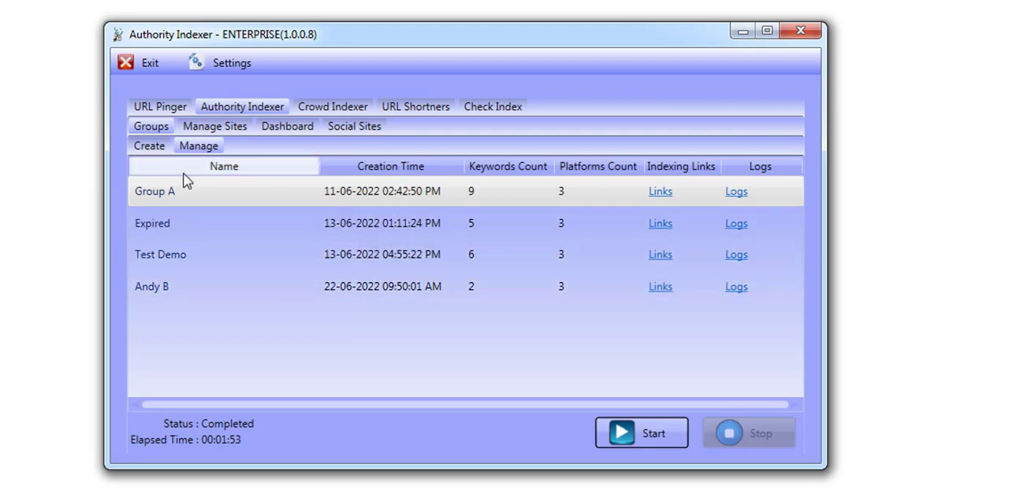
left_click(151, 147)
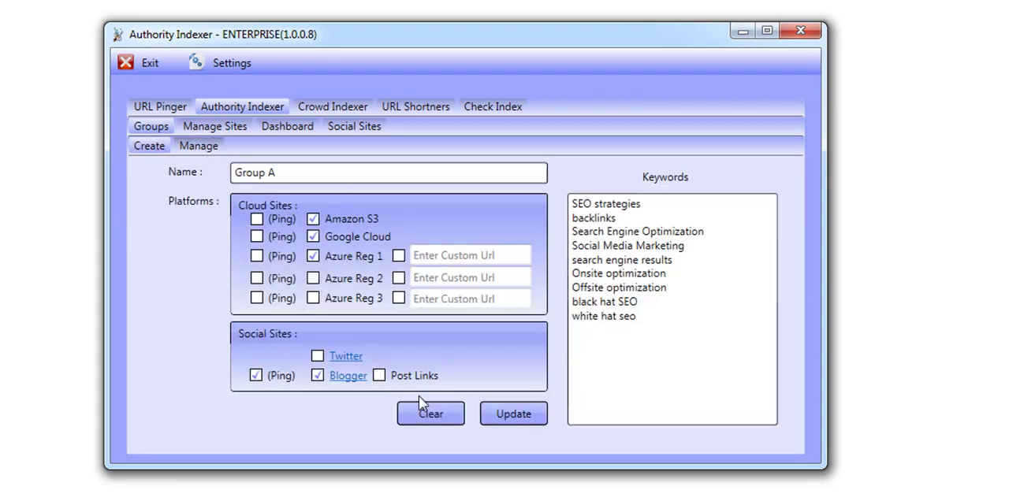
left_click(441, 418)
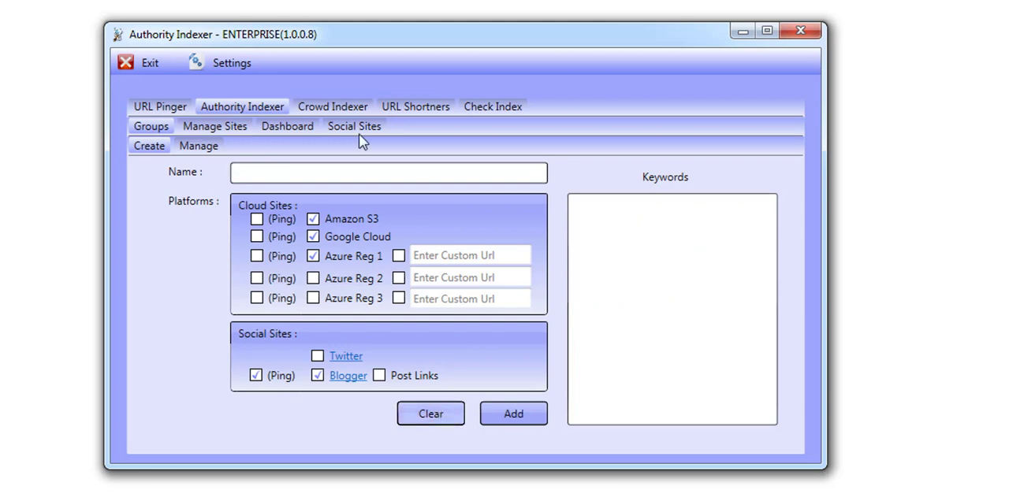
Name the new Authority Indexer group Video Demo
left_click(298, 166)
type("Te")
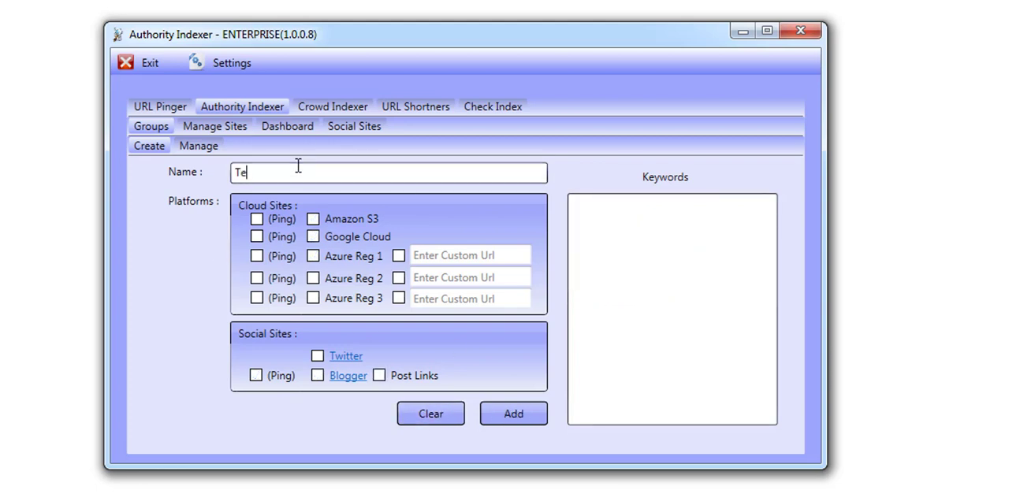
type("st")
key("BackSpace")
key("BackSpace")
type("Video DF")
key("BackSpace")
type("em")
Enable Amazon S3, Google Cloud and Azure Reg 1 as the new group's cloud sites
left_click(312, 220)
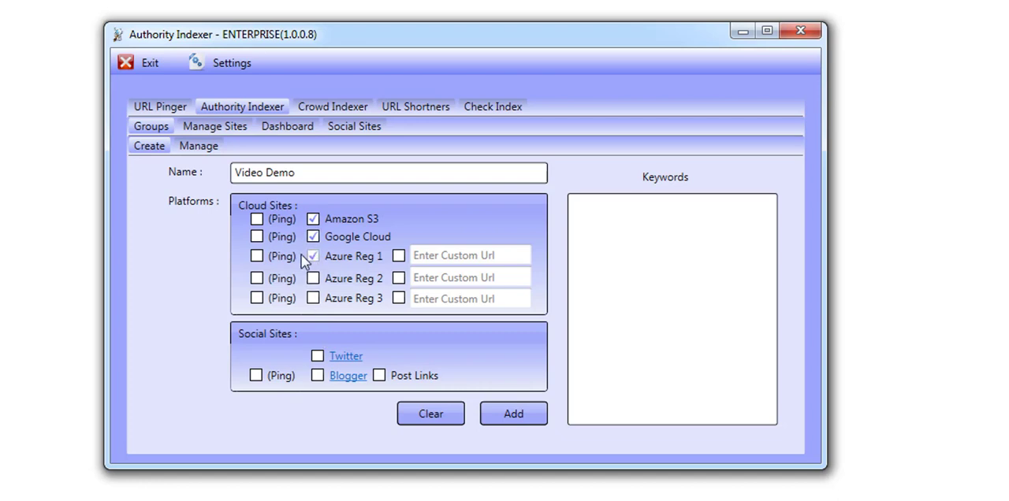
left_click(376, 259)
left_click(434, 257)
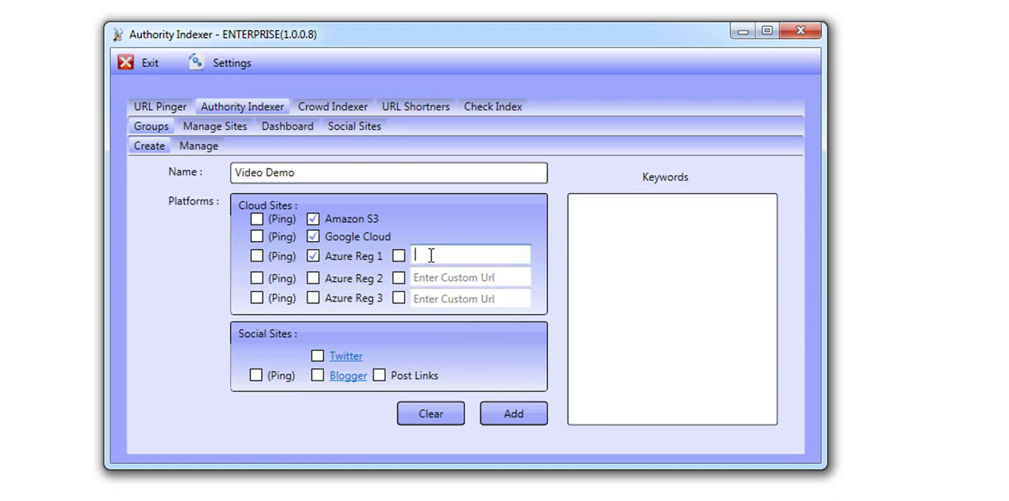
left_click(465, 281)
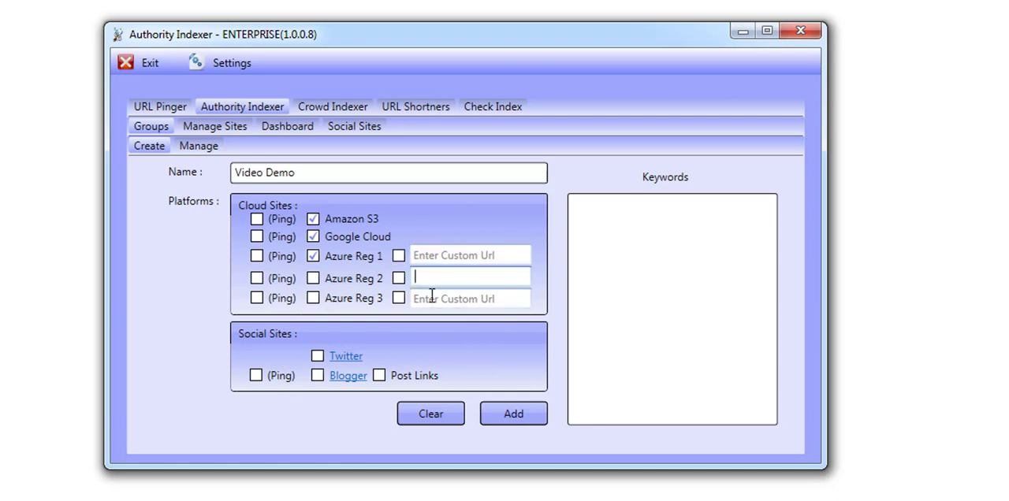
left_click(431, 297)
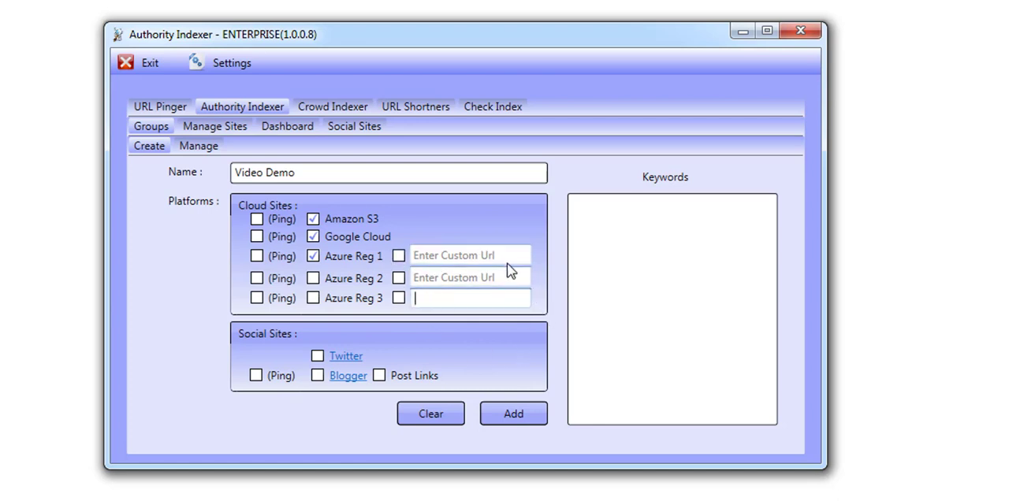
Enable Blogger as the new group's social site and assign the IndexMe blog from the 4menme account group
left_click(202, 145)
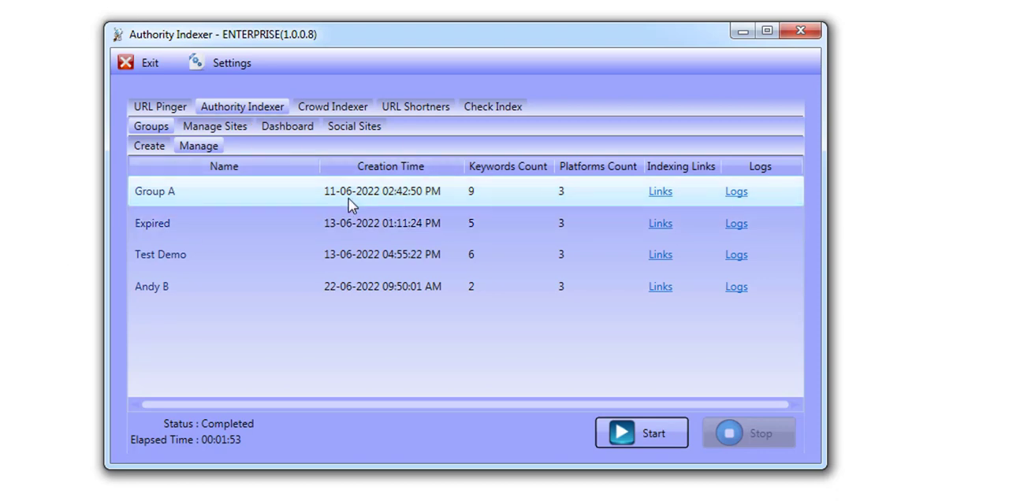
left_click(156, 147)
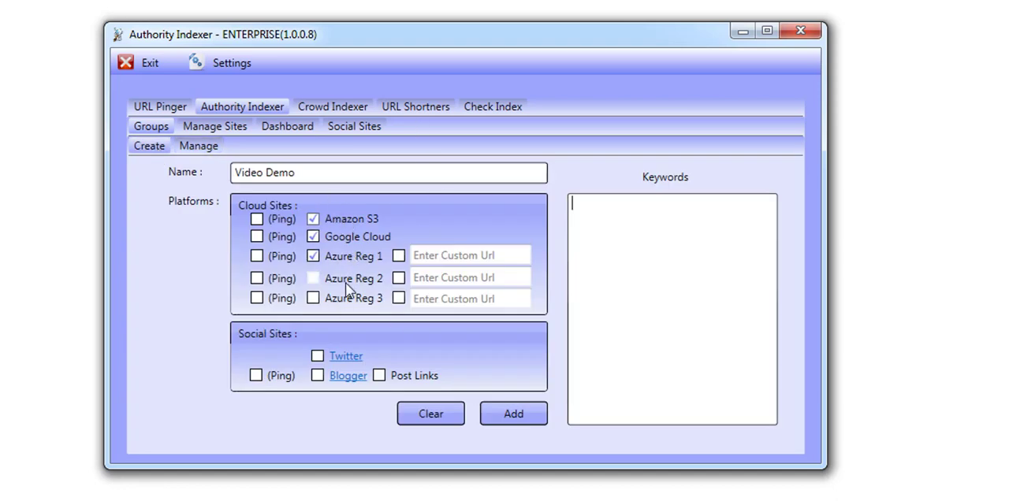
left_click(318, 376)
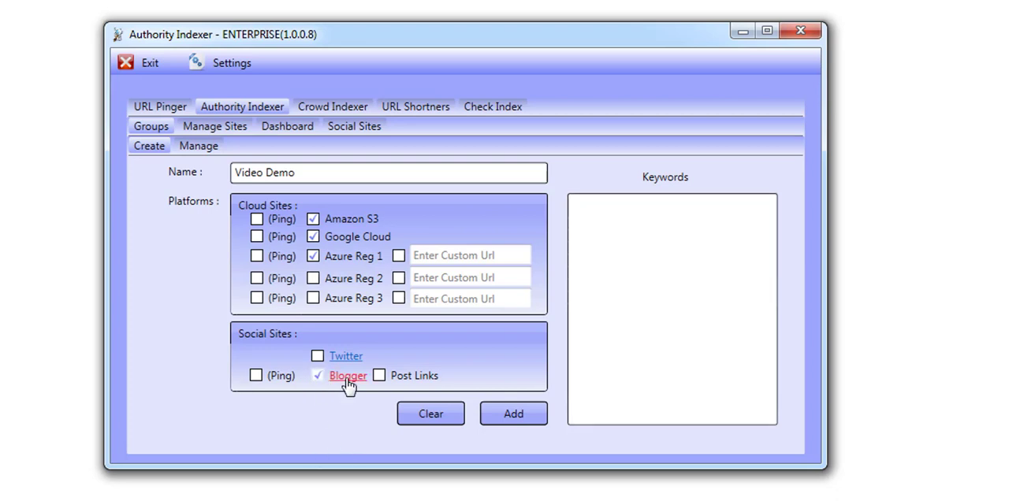
left_click(345, 377)
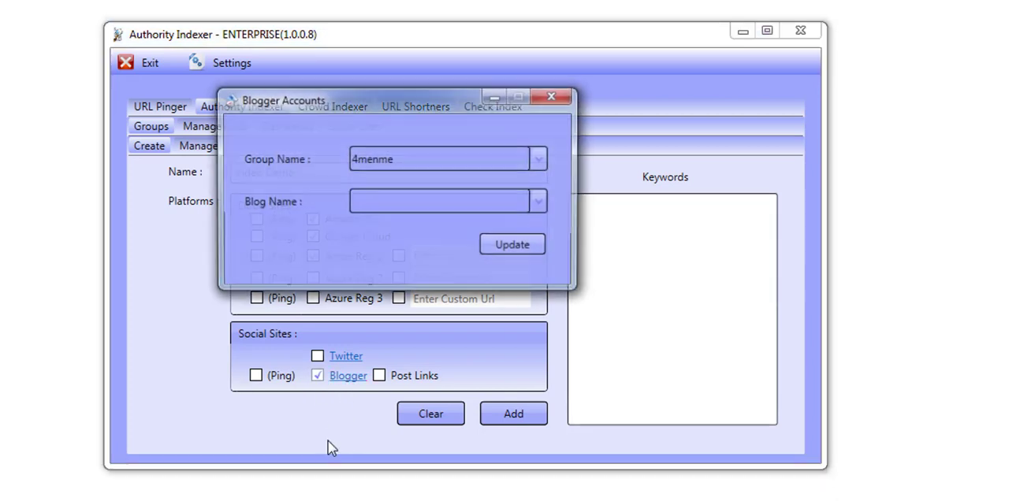
left_click(390, 207)
left_click(315, 222)
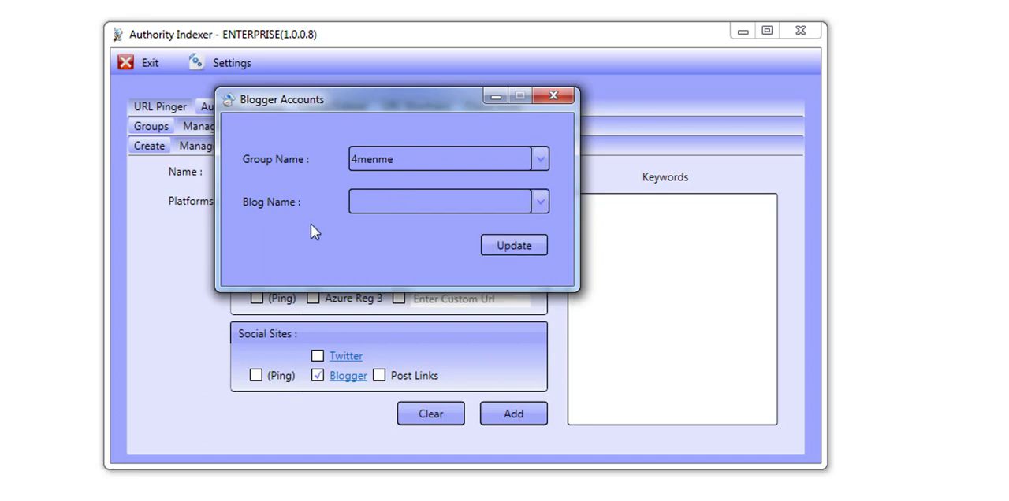
left_click(397, 210)
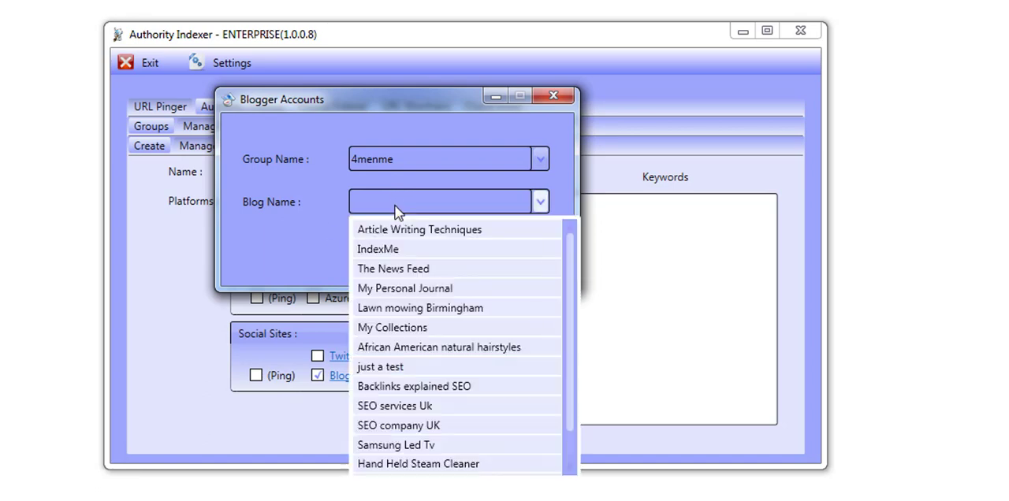
left_click(375, 251)
left_click(514, 249)
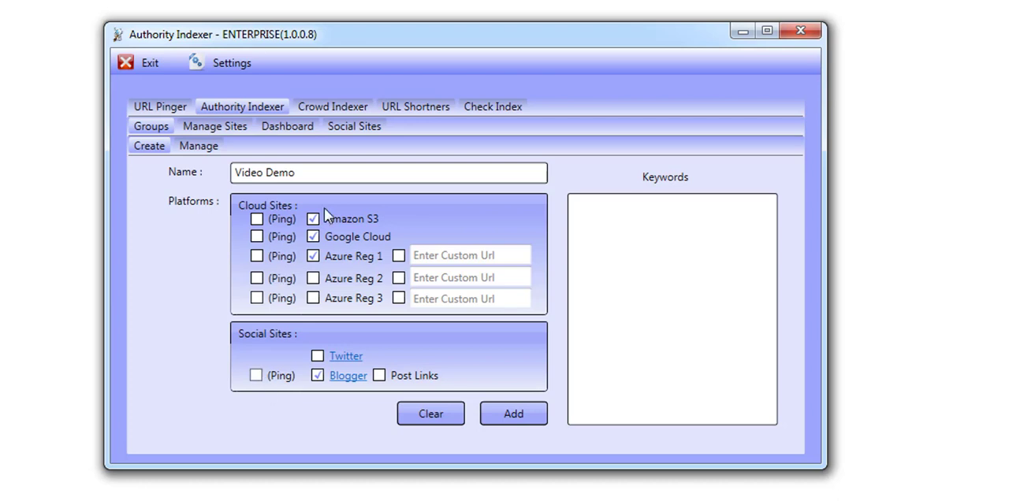
Enter the keywords onsite optimization, offsite optimization, seo and keyword research on separate lines, and add the group
left_click(692, 257)
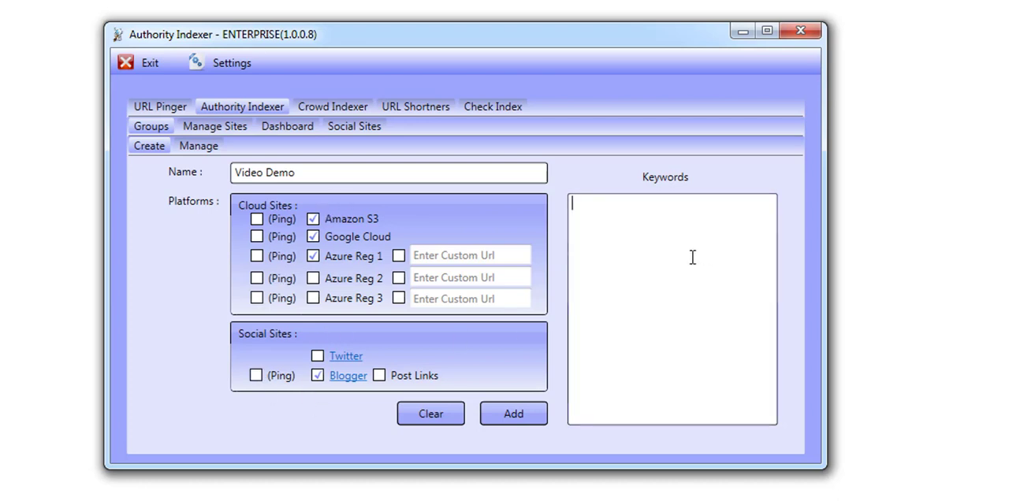
type("onsite optimizat")
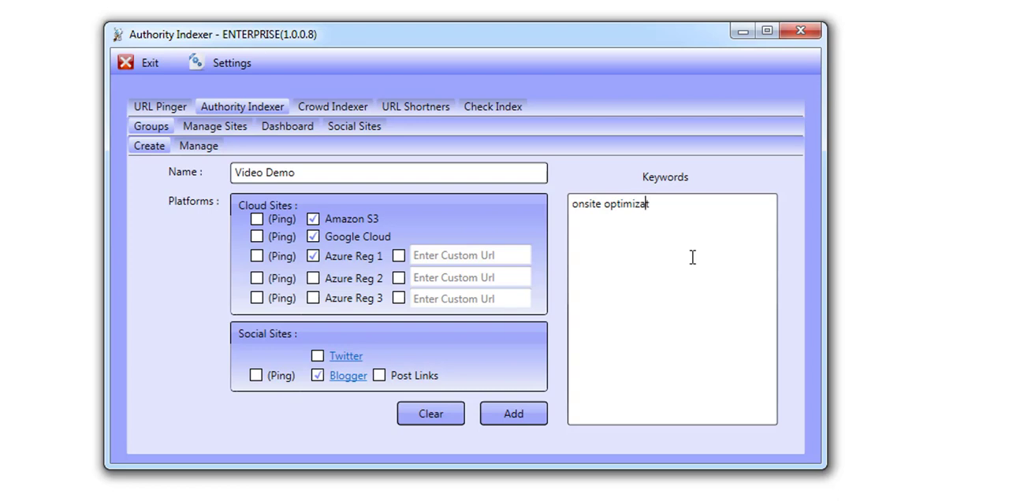
type("ion")
key("Return")
type("offsite opt")
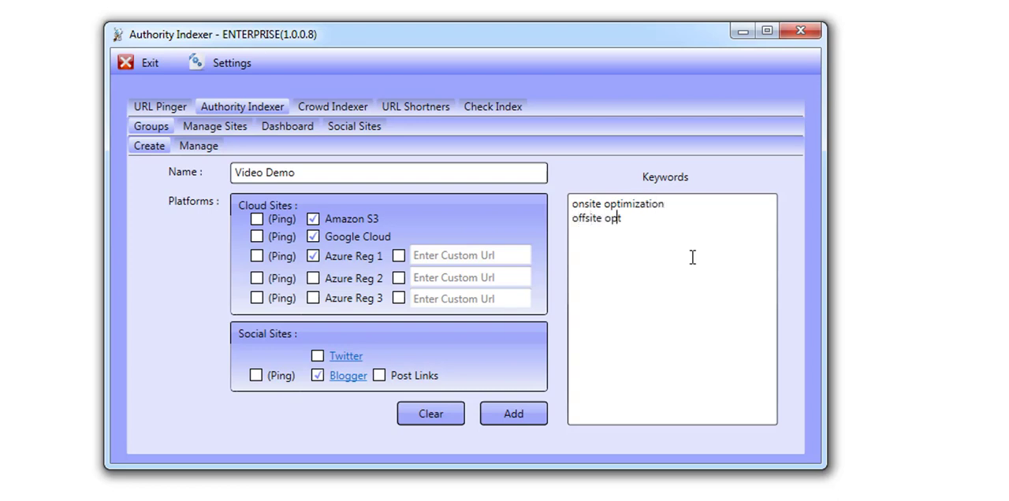
type("imization")
key("Return")
type("seo")
key("Return")
type("keyword res")
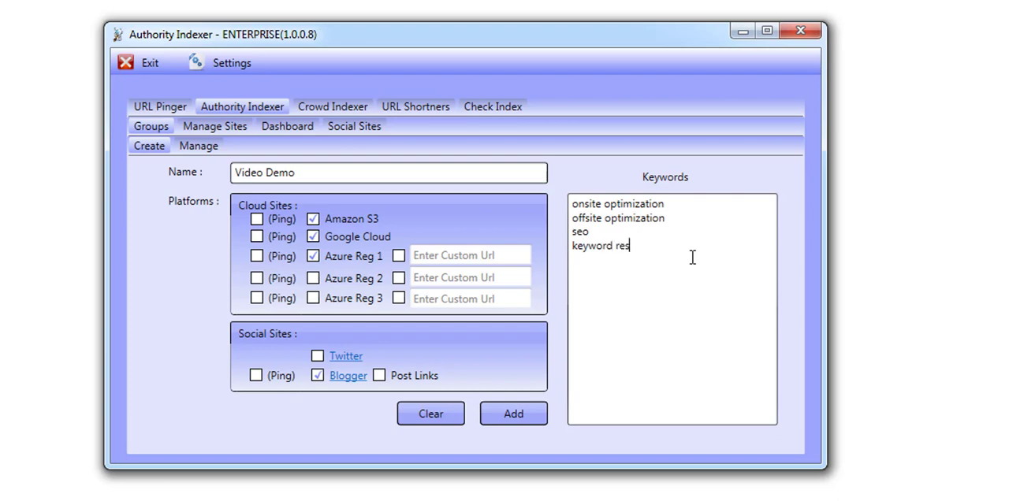
type("earch")
left_click(521, 416)
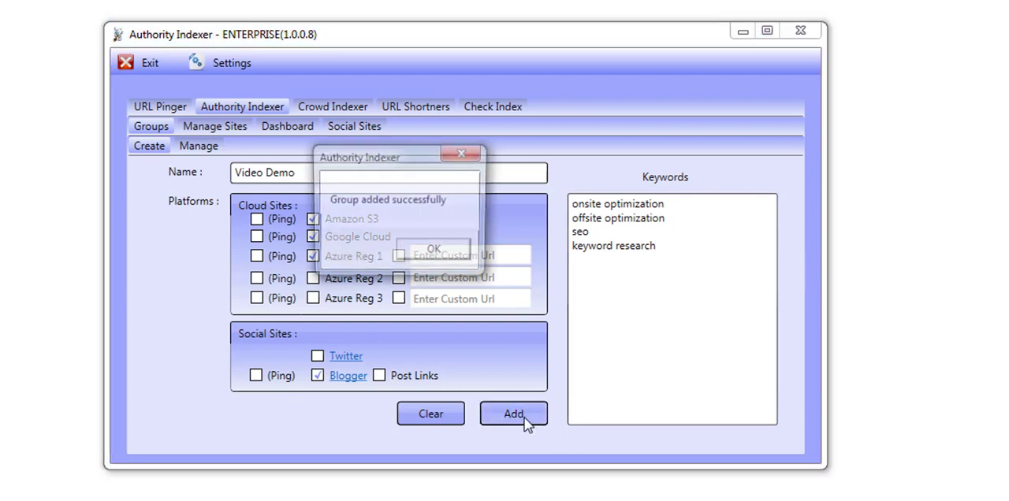
left_click(437, 256)
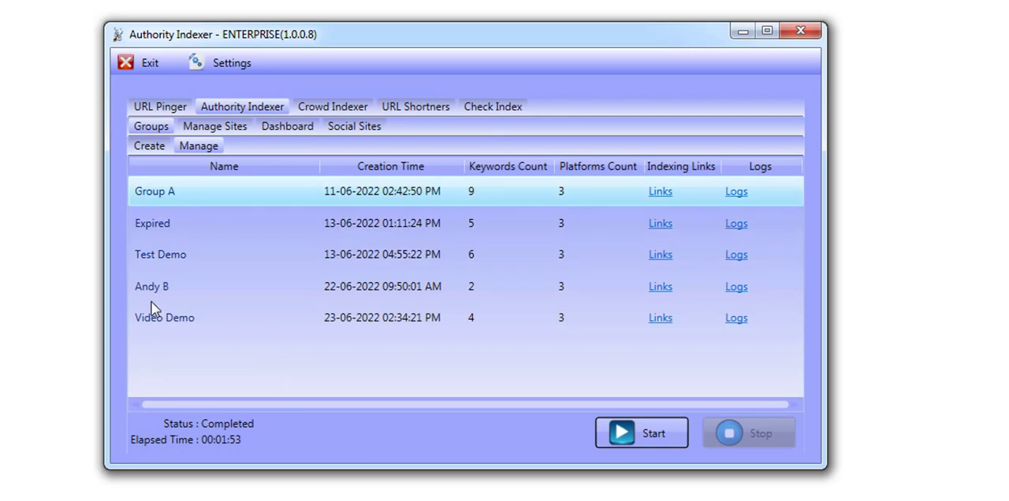
left_click(244, 321)
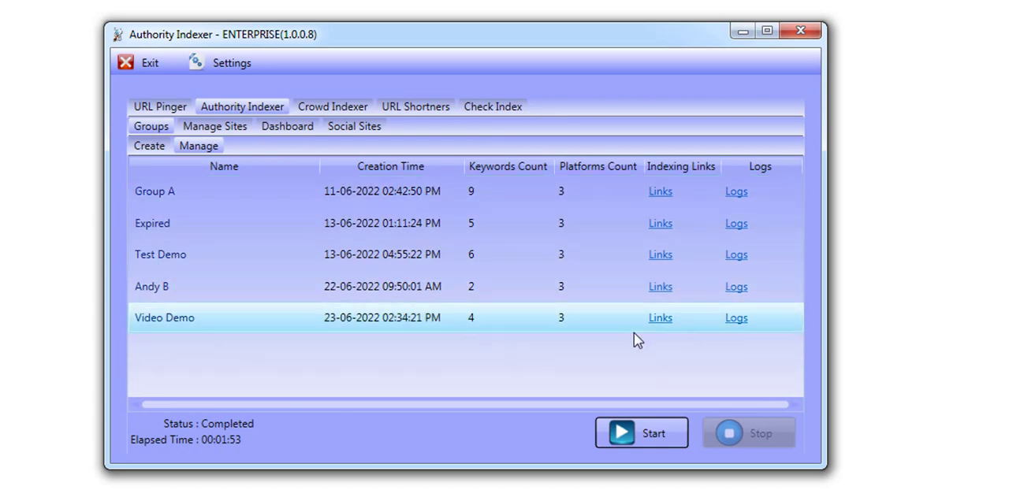
left_click(662, 319)
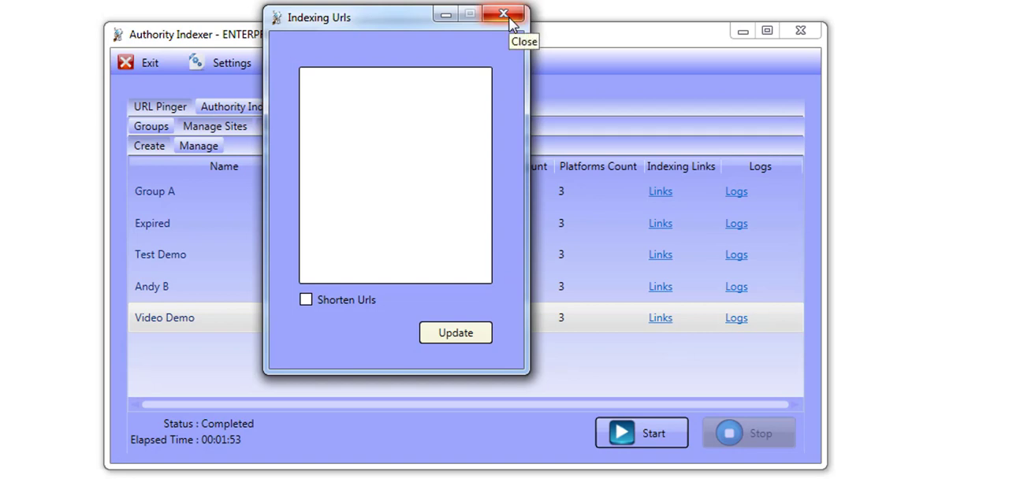
left_click(505, 17)
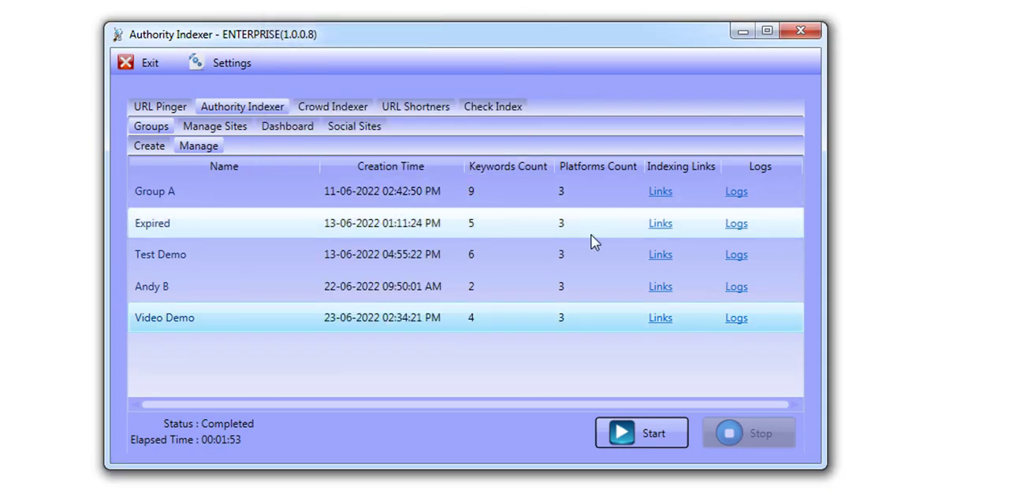
left_click(659, 319)
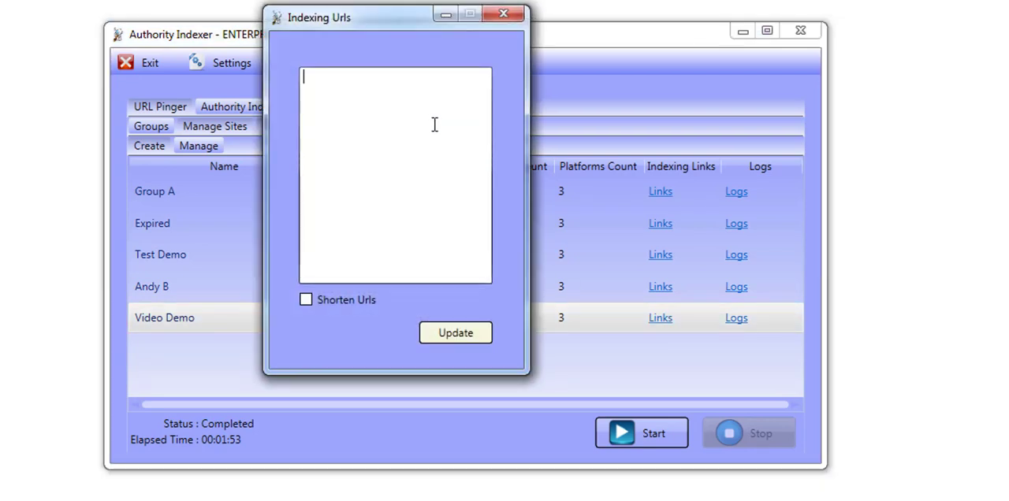
type("https://")
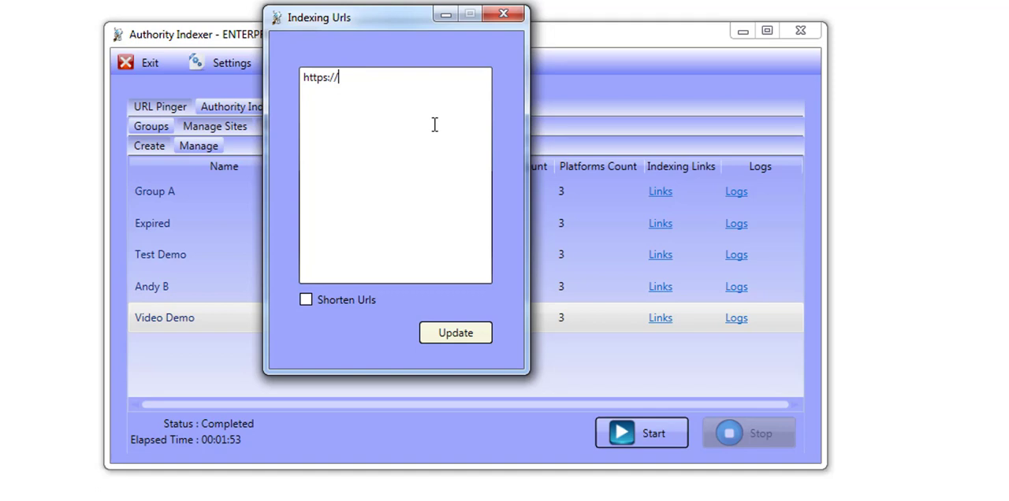
type("google.com")
key("Return")
type("https:/")
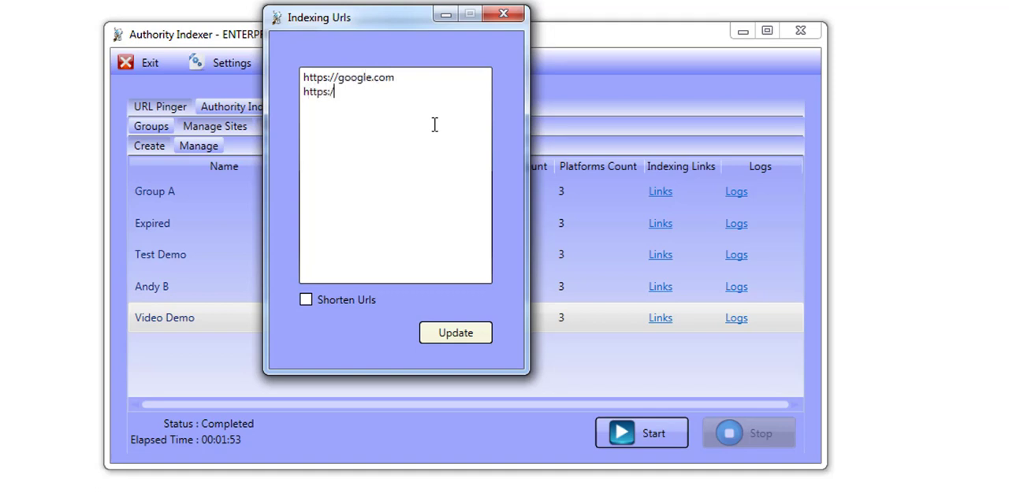
type("/yahoo.com")
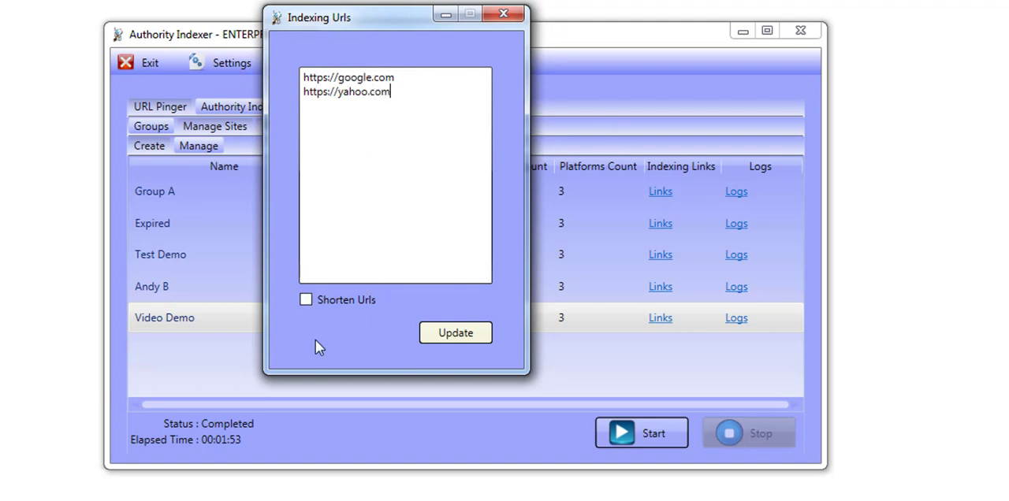
Save the indexing links with Shorten Urls enabled and start the Authority Indexer run for the Video Demo group
left_click(305, 297)
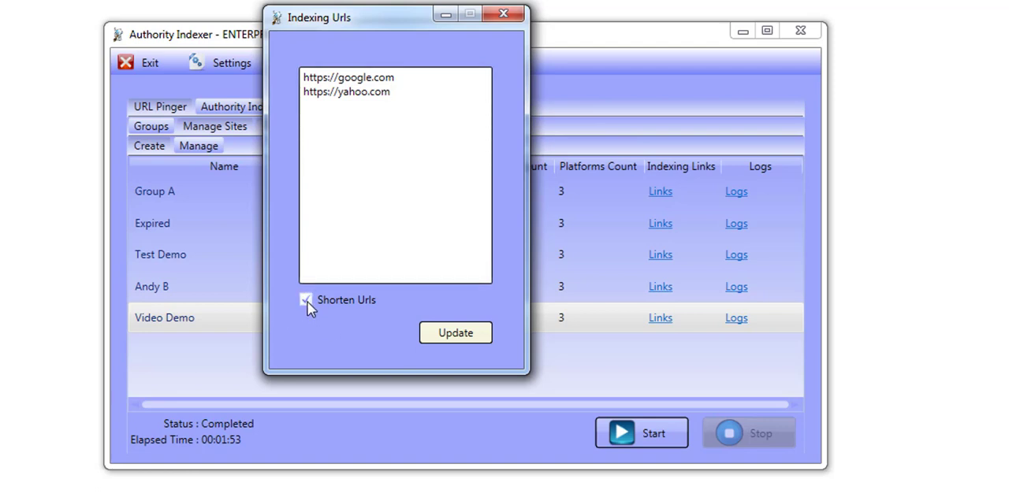
left_click(305, 300)
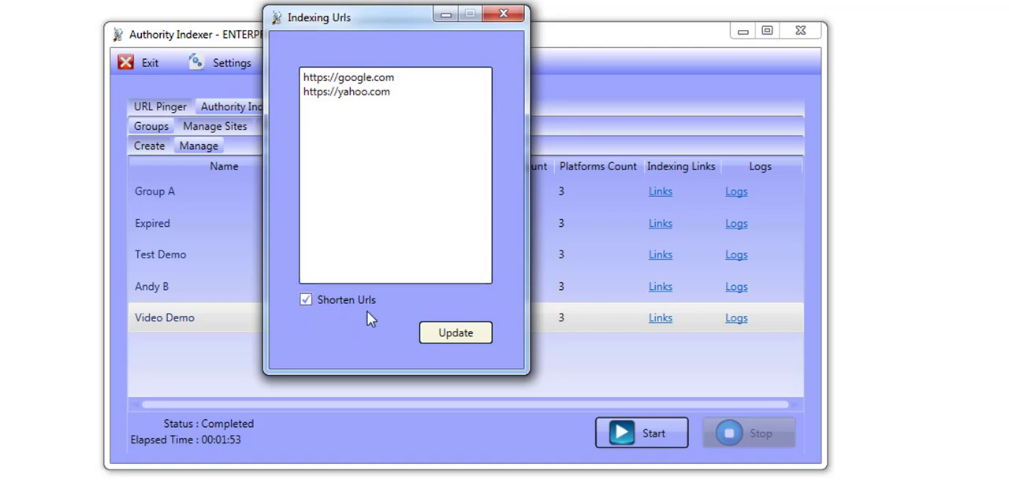
left_click(452, 337)
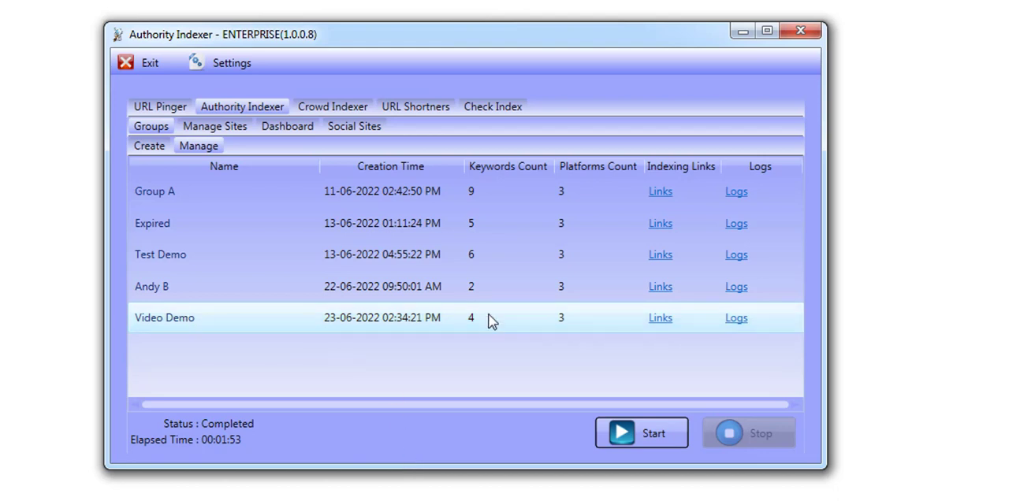
left_click(648, 436)
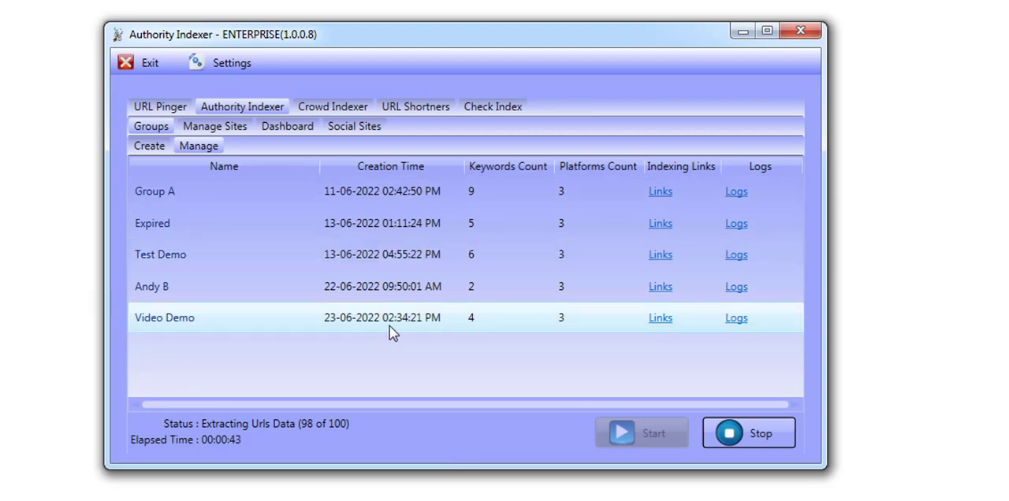
Review the managed sites by group, type and URL, and check the Video Demo group's platform and keyword settings
left_click(234, 125)
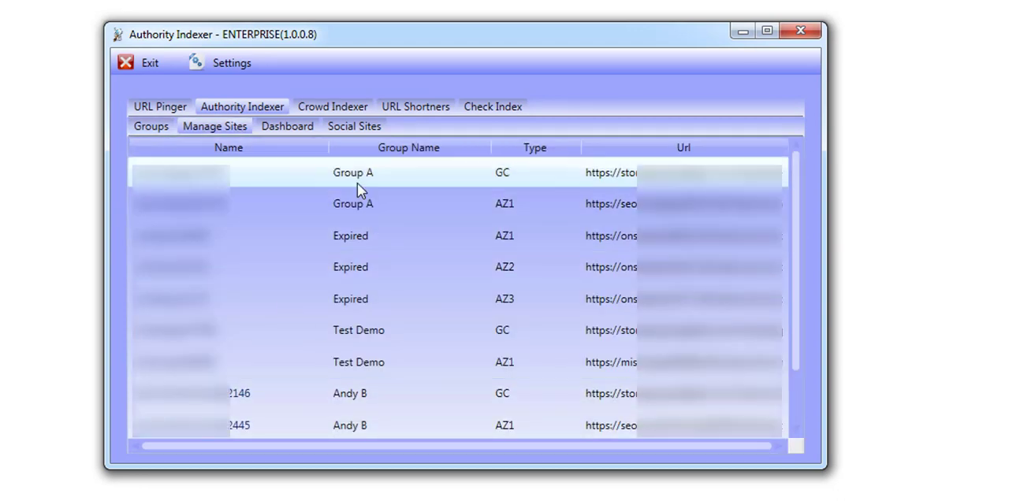
scroll(374, 359, "down", 1)
scroll(375, 361, "up", 1)
scroll(659, 431, "down", 1)
scroll(657, 434, "up", 1)
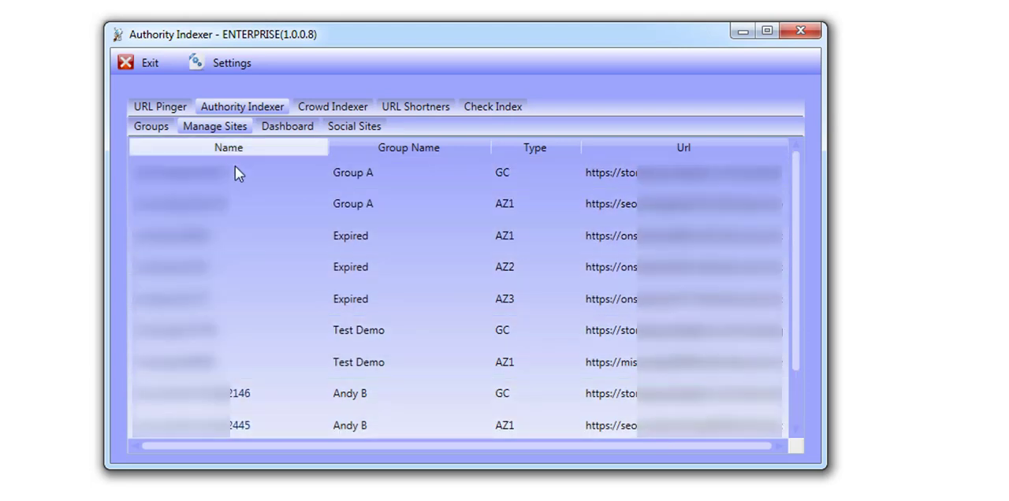
left_click(215, 126)
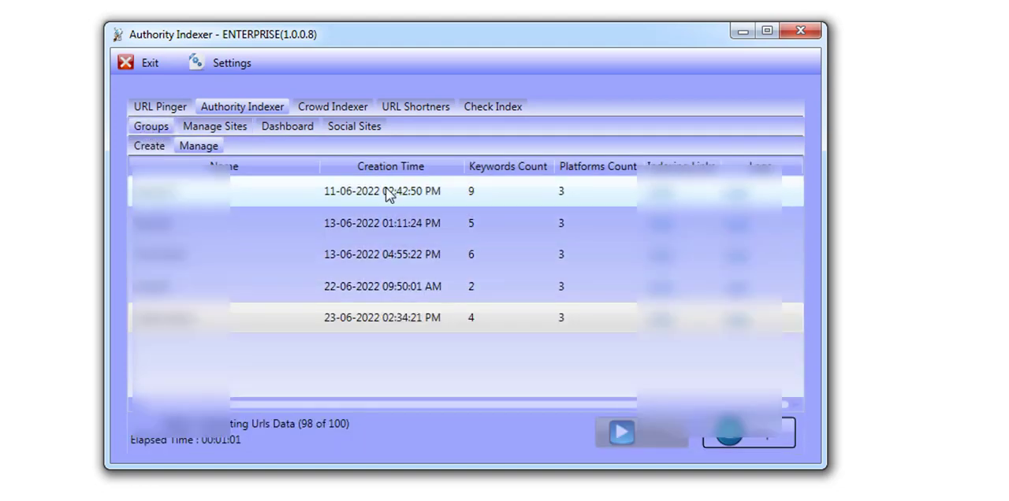
left_click(213, 146)
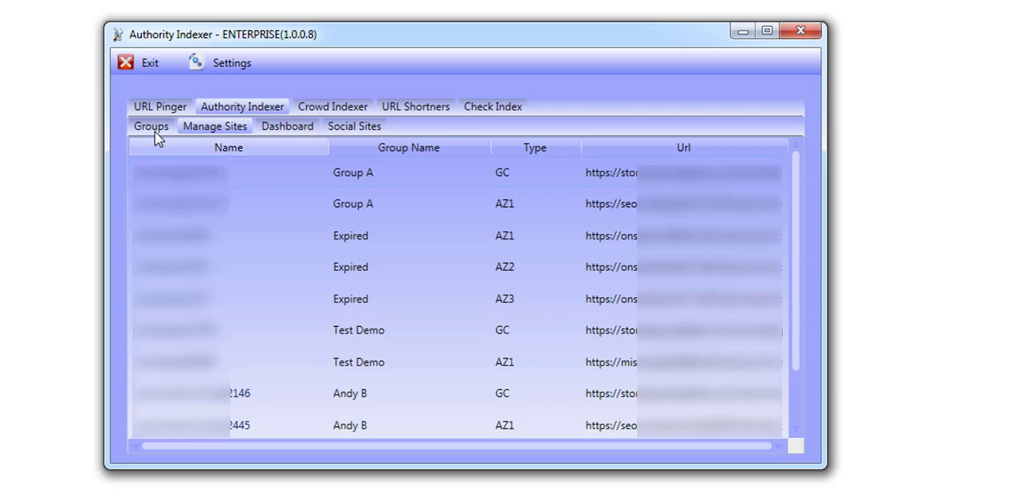
left_click(152, 128)
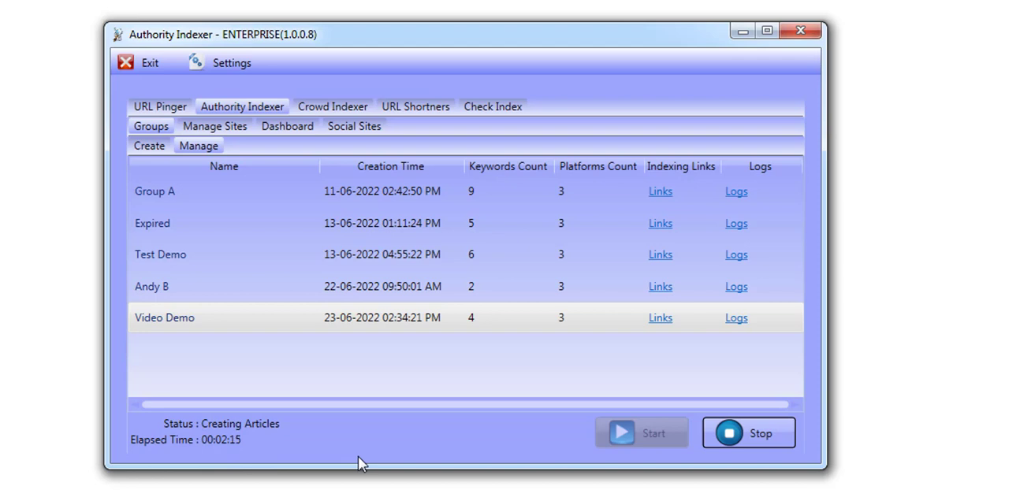
double_click(189, 318)
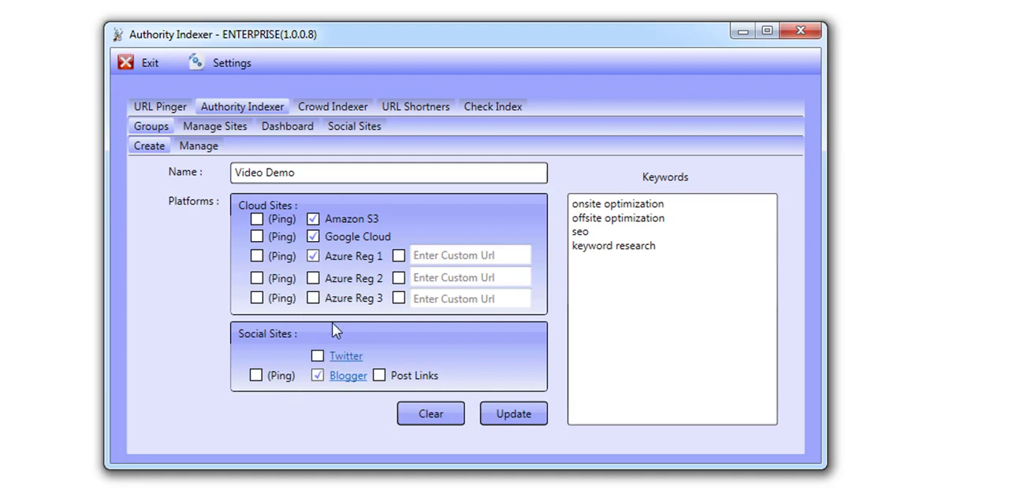
left_click(208, 148)
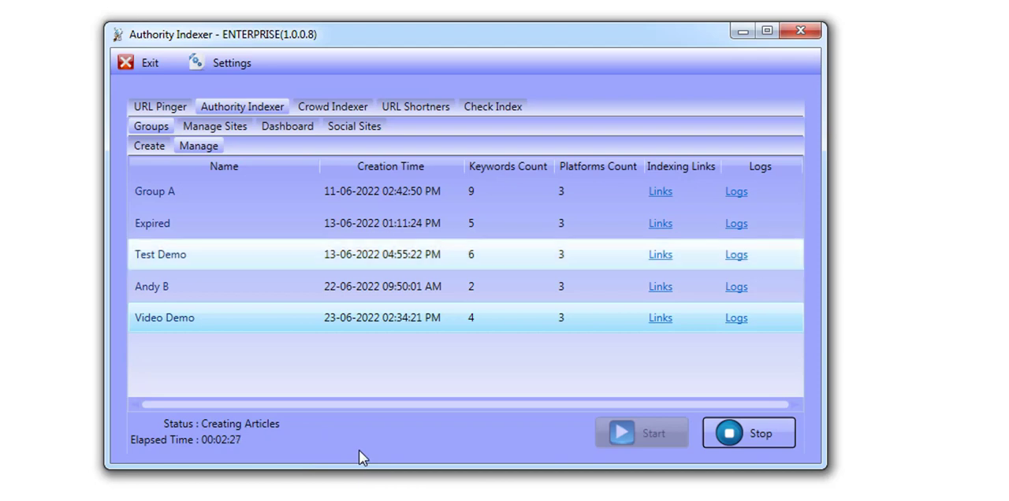
left_click(974, 500)
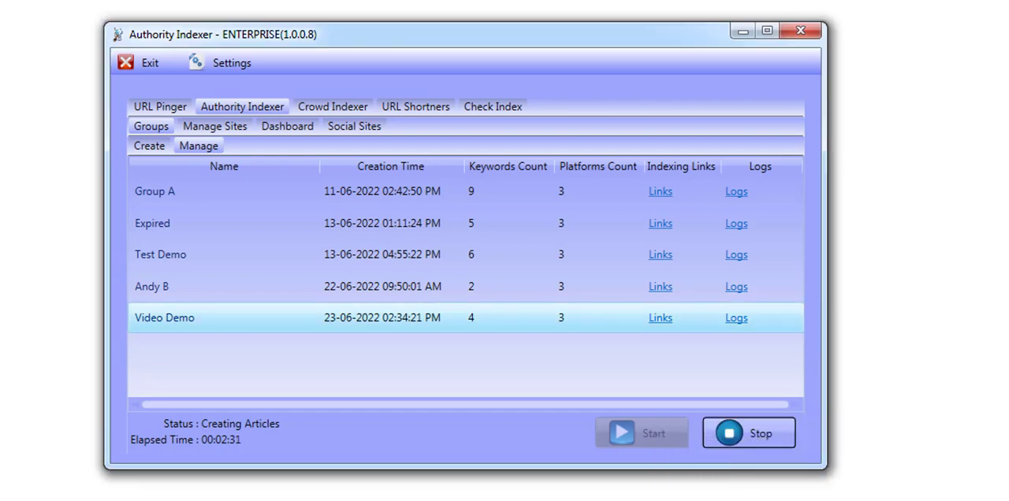
key("alt+Tab")
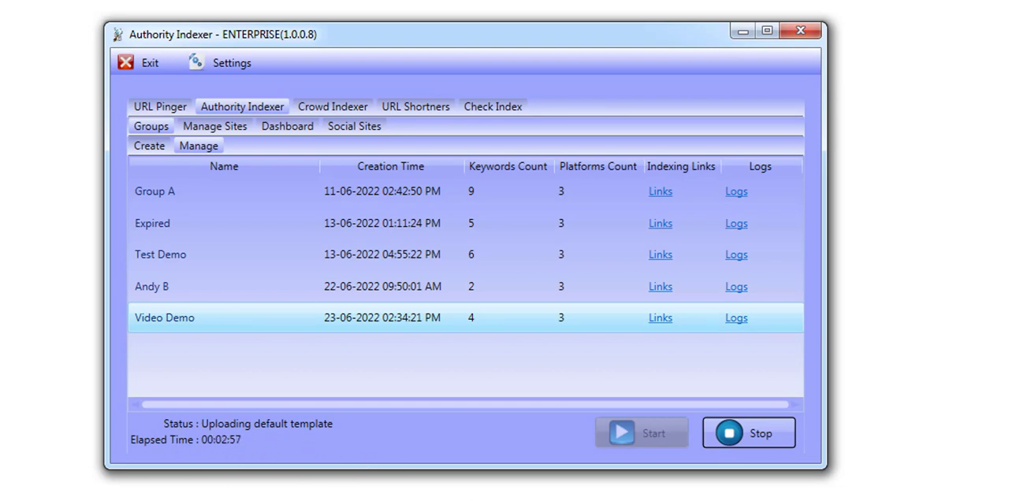
key("F9")
left_click(359, 500)
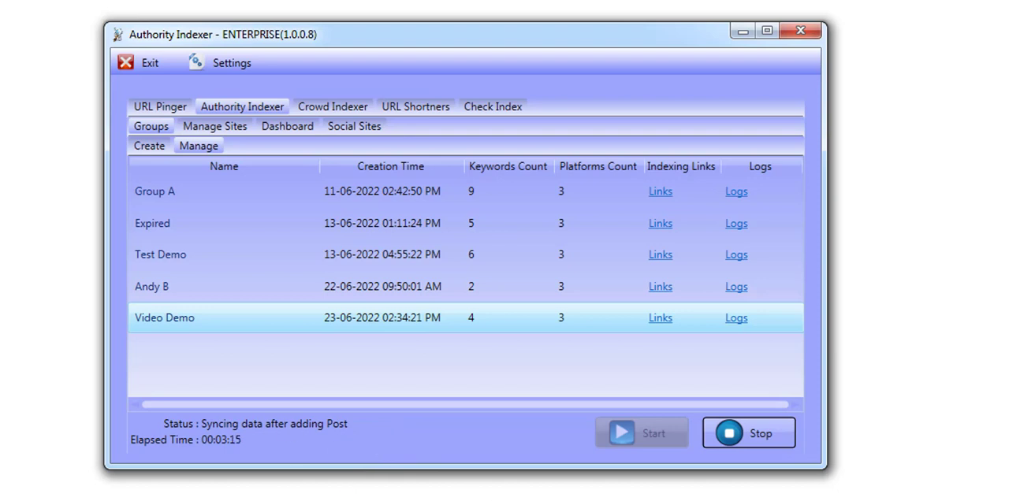
left_click(914, 496)
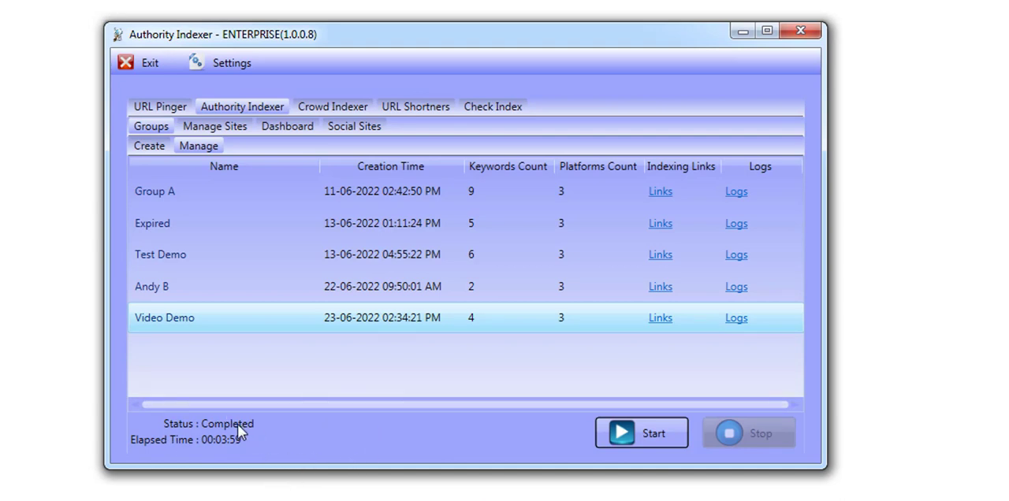
key("F10")
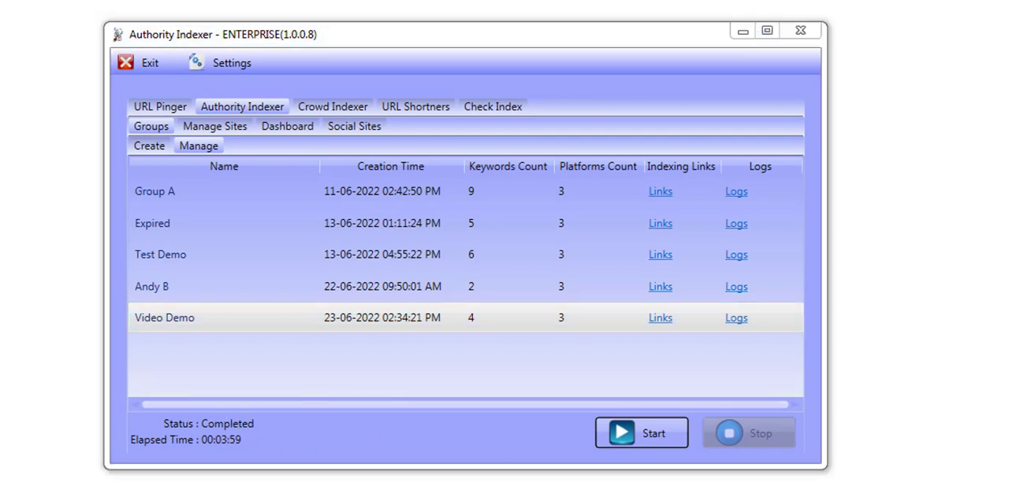
left_click(378, 459)
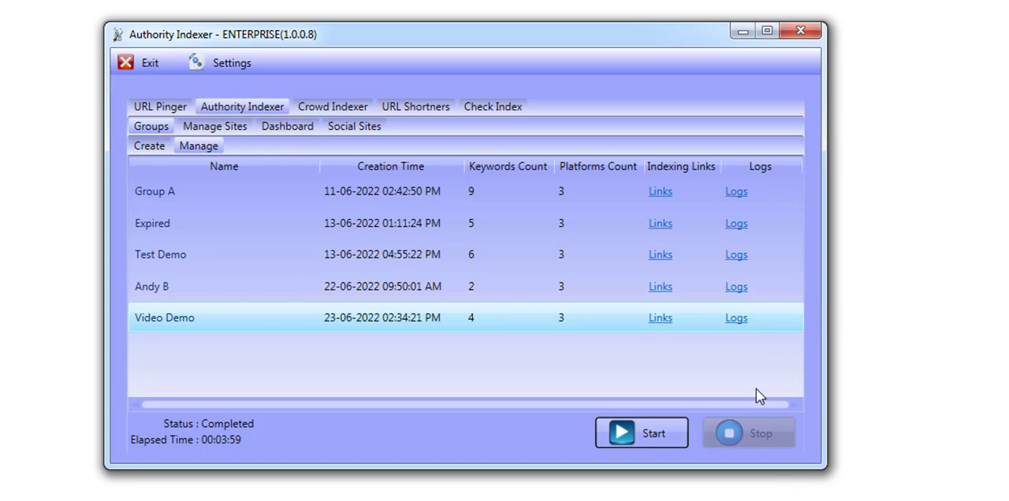
View the Video Demo group's log in an enlarged window and highlight the URL of the created Blogger post
left_click(736, 319)
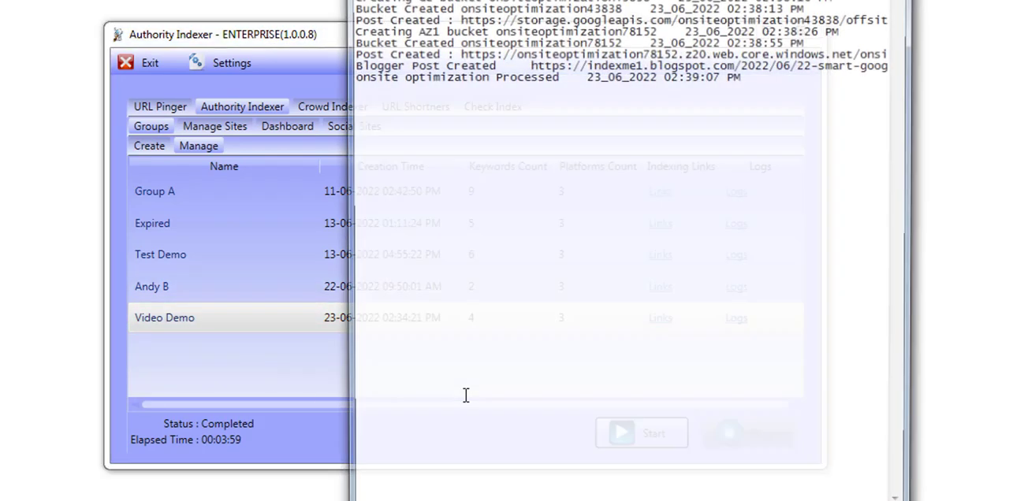
double_click(645, 0)
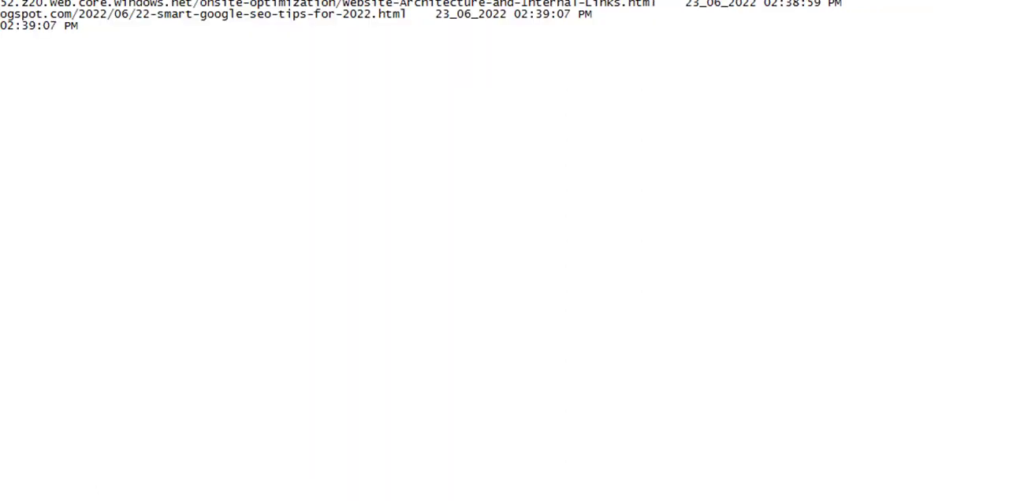
left_click_drag(0, 13, 404, 13)
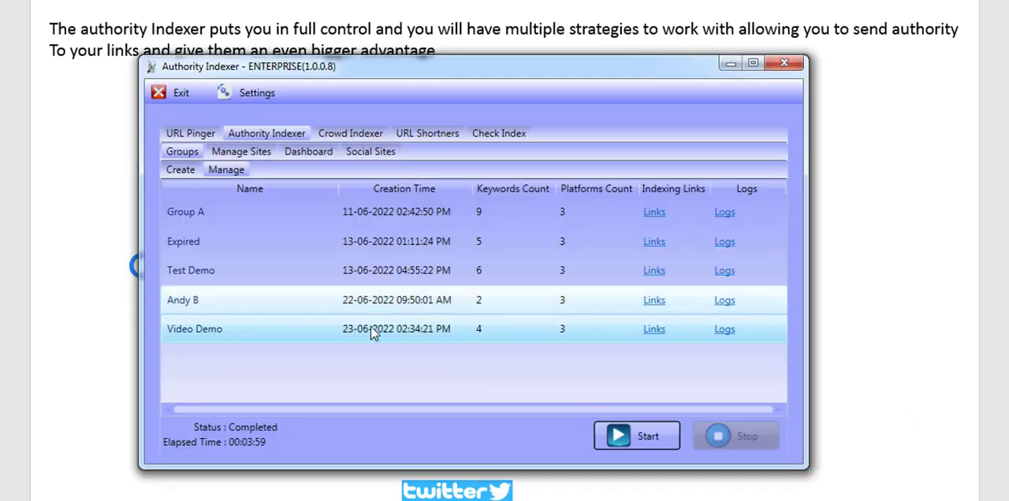
Open the Video Demo group for editing and enable Ping for its Blogger site
double_click(347, 331)
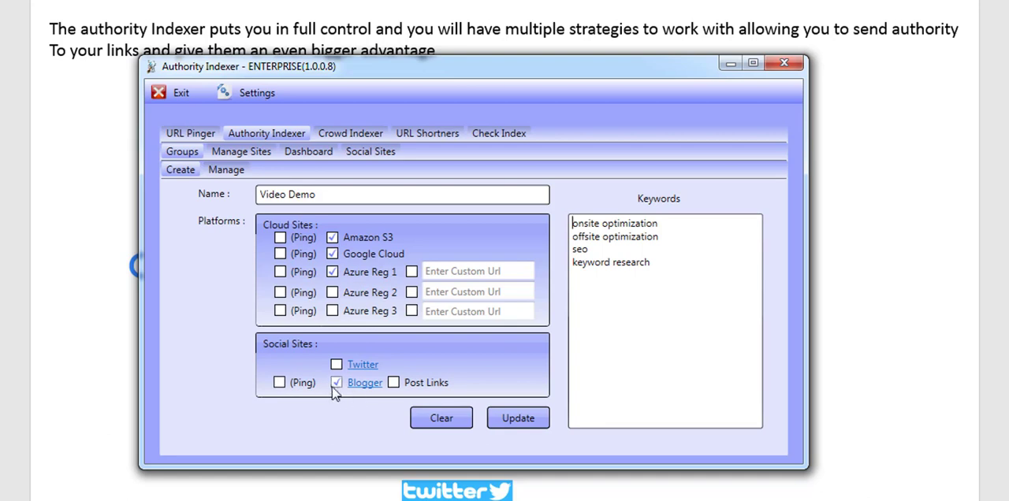
left_click(280, 383)
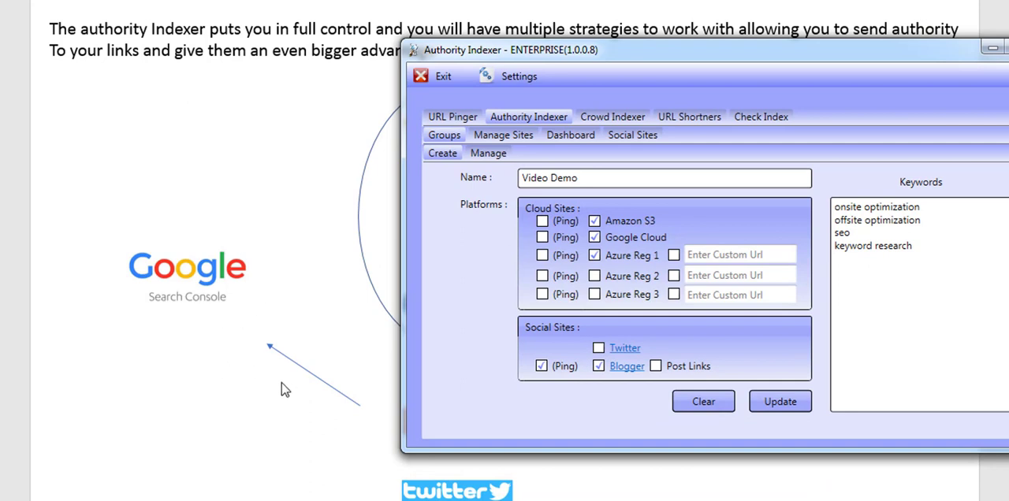
left_click_drag(683, 59, 494, 52)
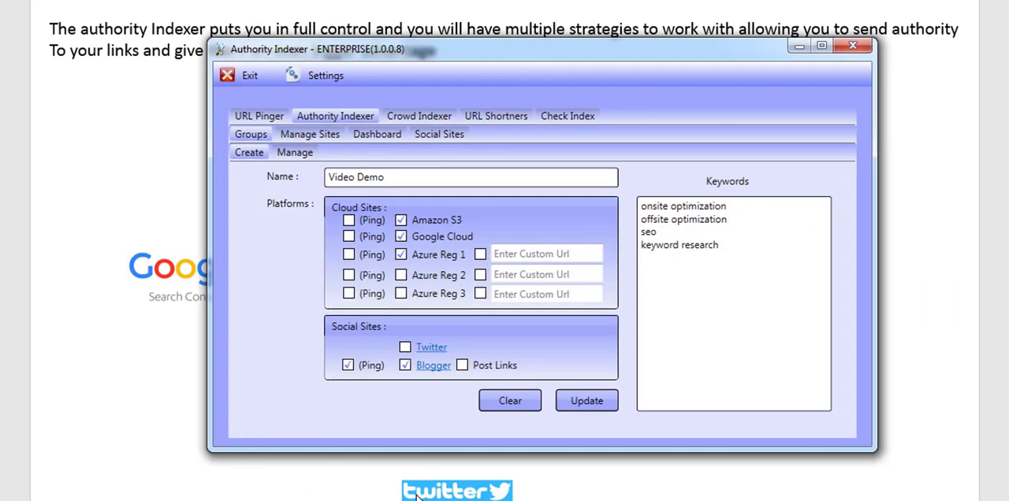
left_click(365, 371)
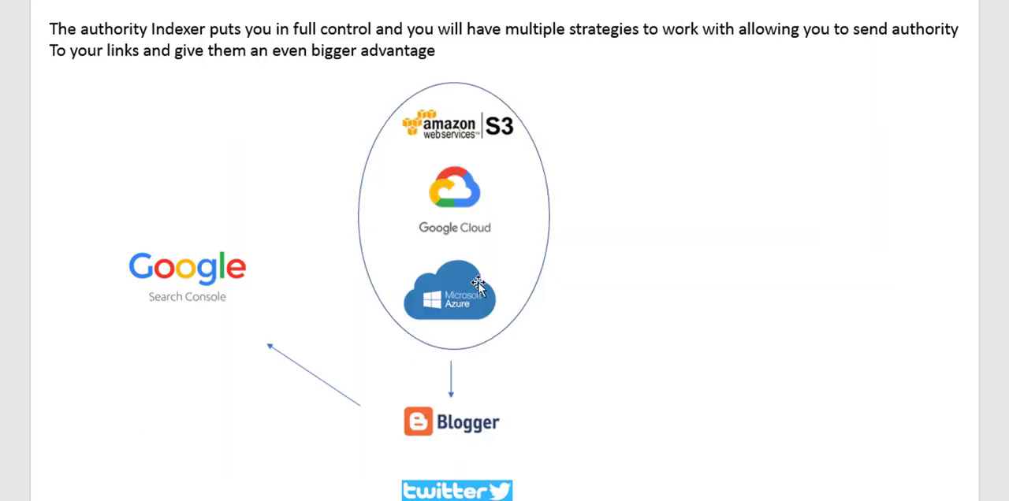
left_click(474, 133)
left_click(473, 217)
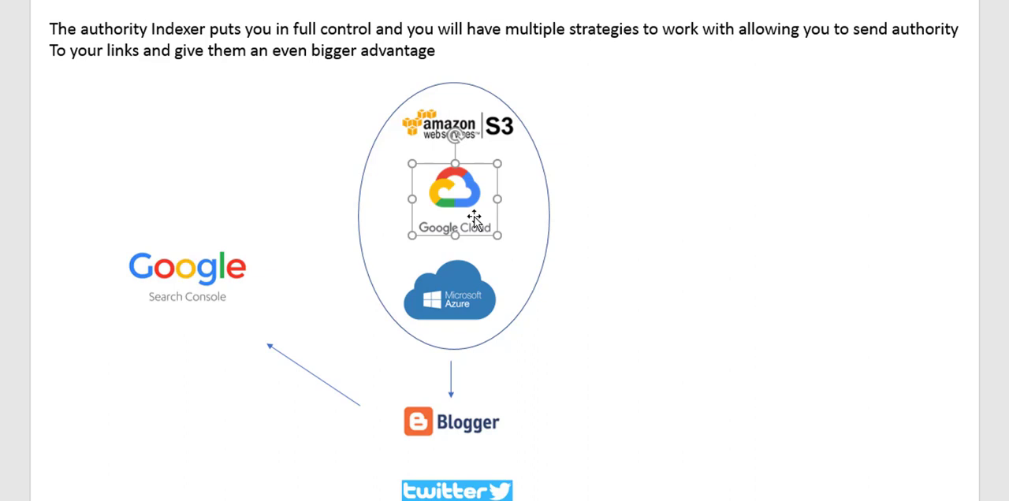
left_click(471, 308)
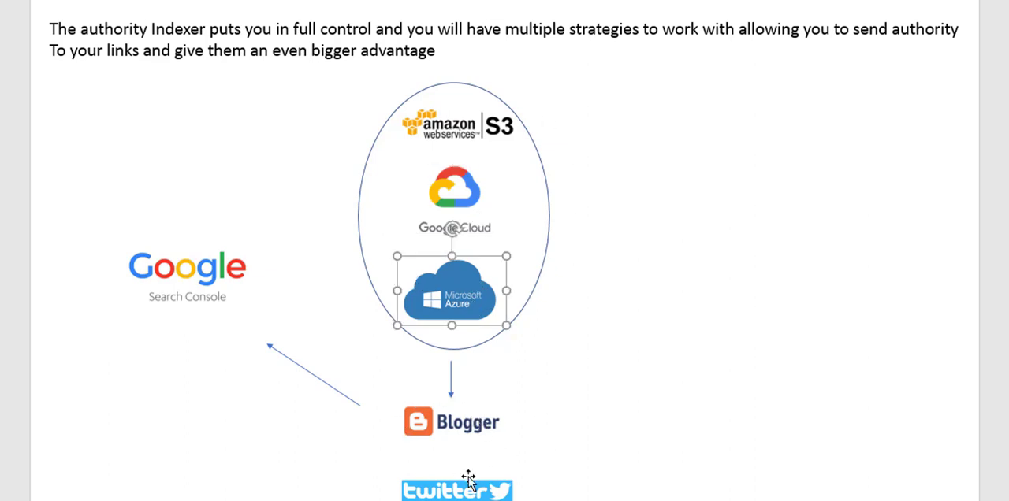
left_click(463, 429)
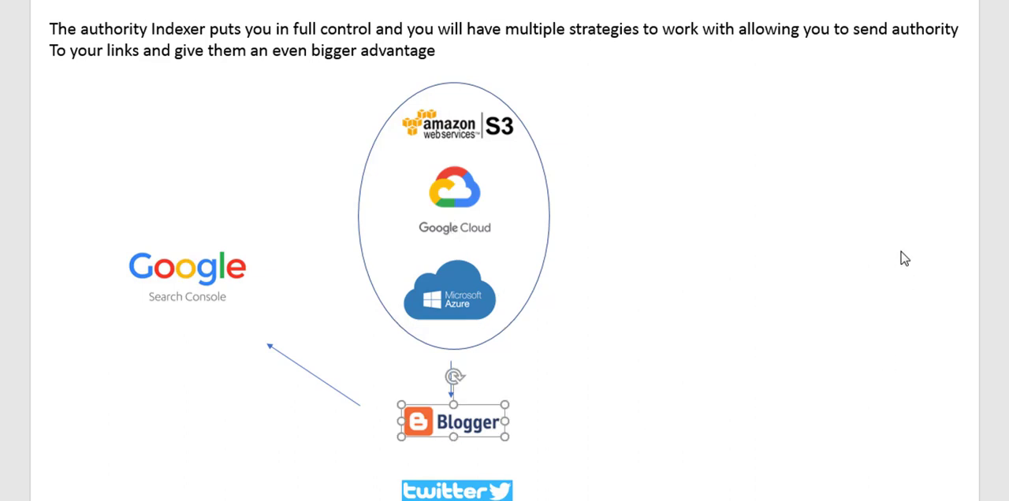
left_click(454, 307)
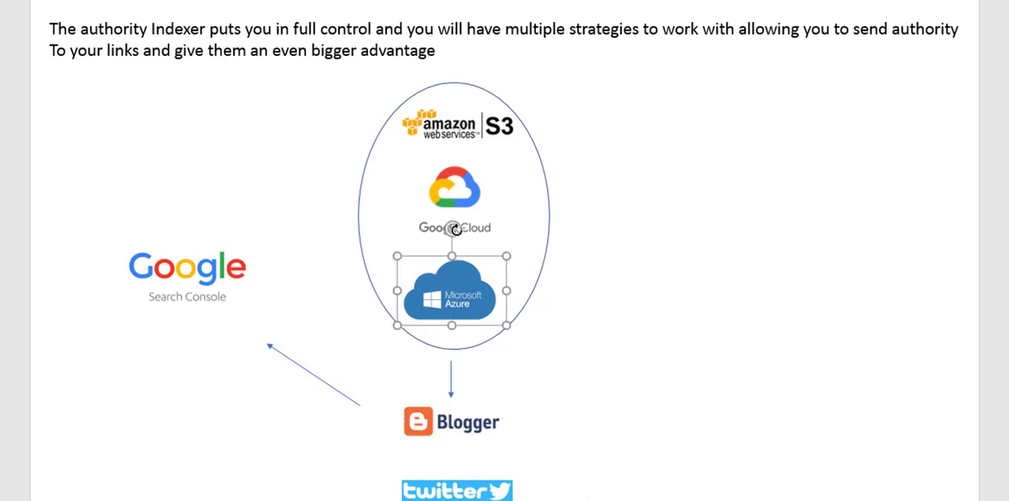